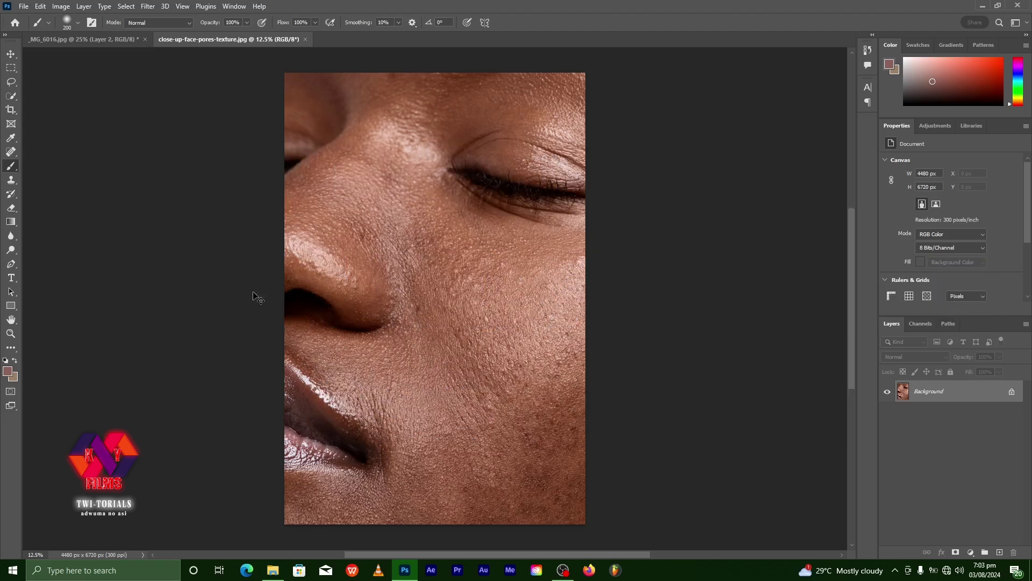
Step: Zoom in and back out on the close-up pore texture image to inspect it
scroll(253, 294, up, 3)
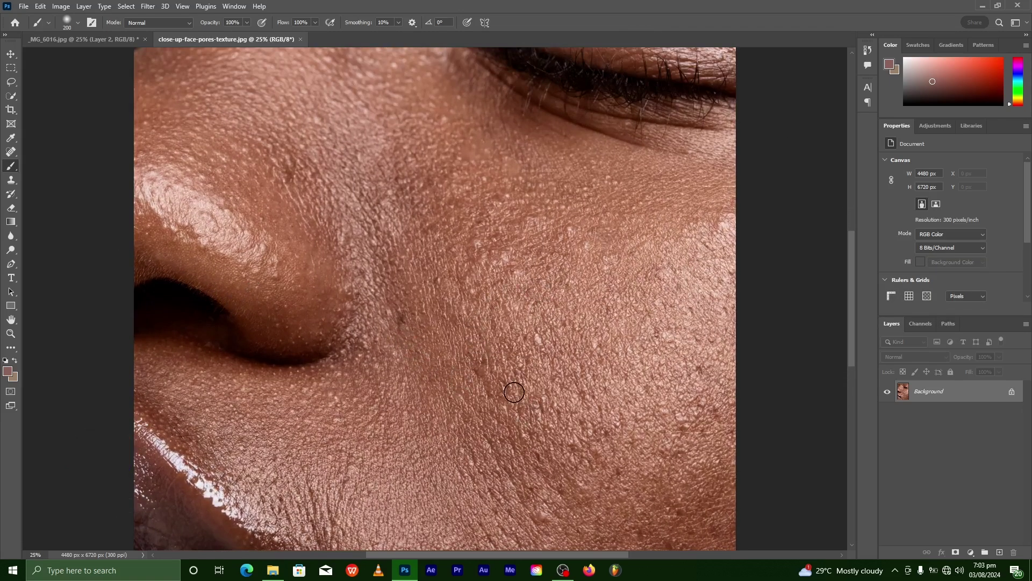
scroll(541, 398, down, 3)
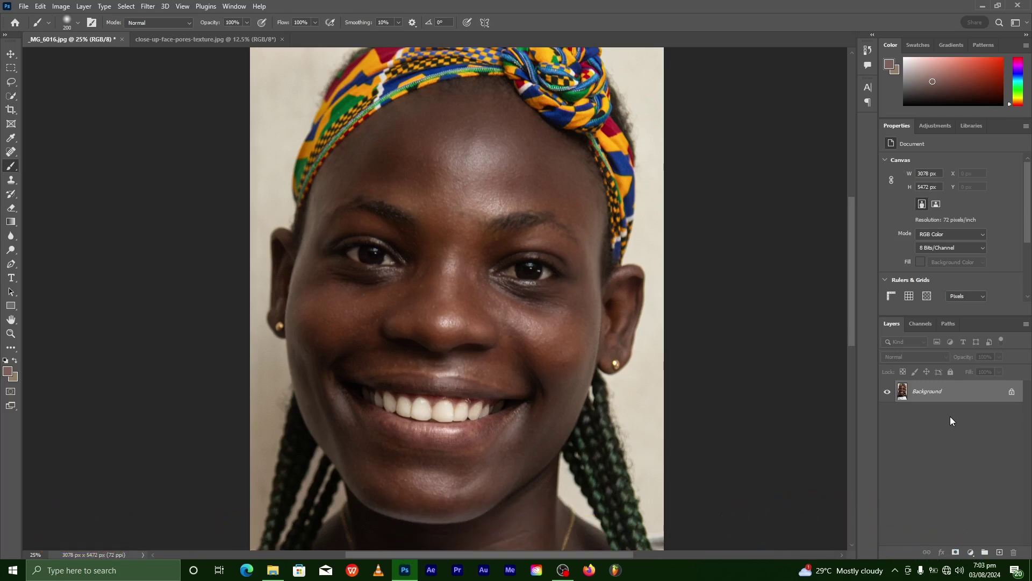
key(ctrl+plus)
key(ctrl+plus)
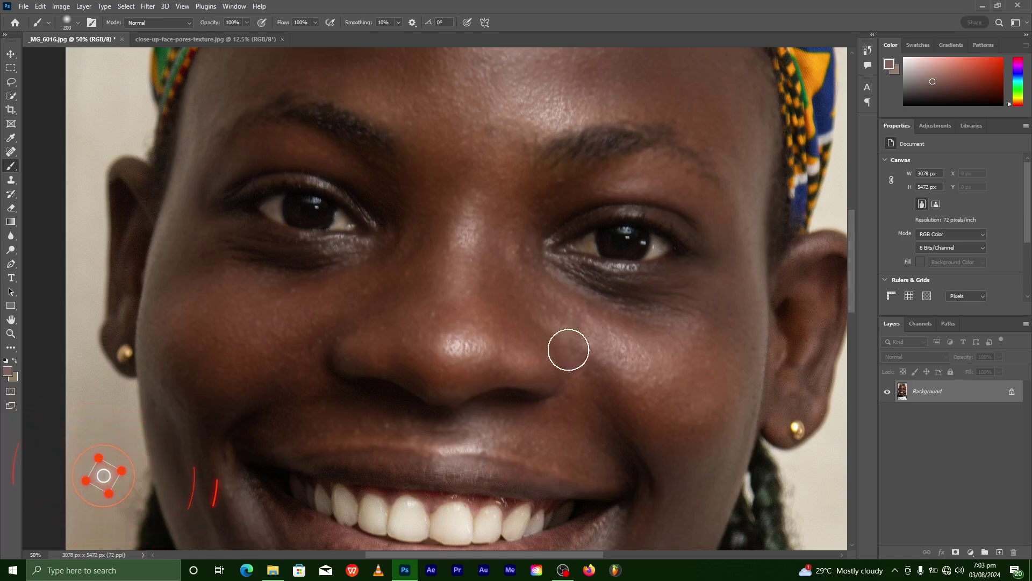
key(ctrl+minus)
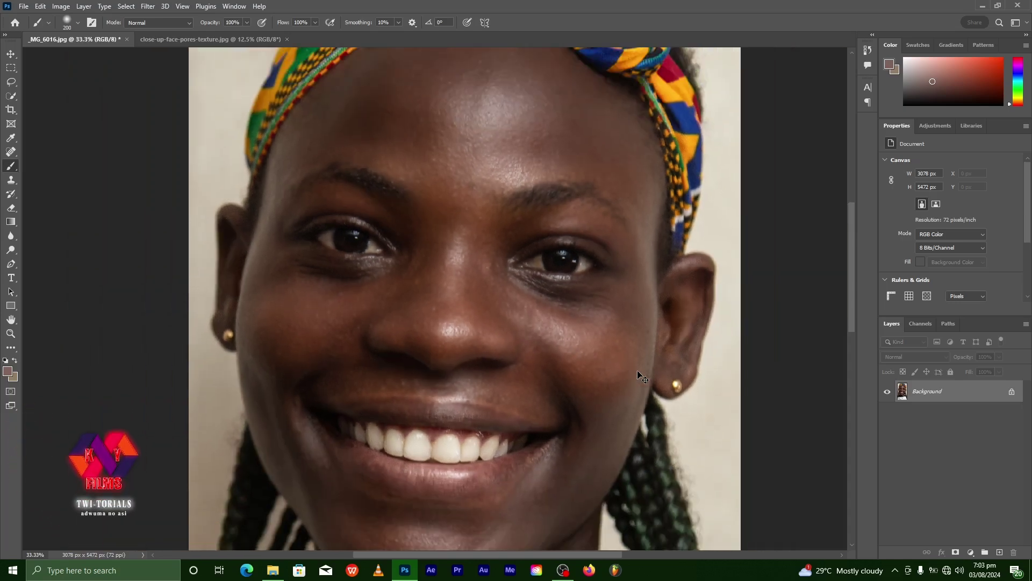
key(ctrl+minus)
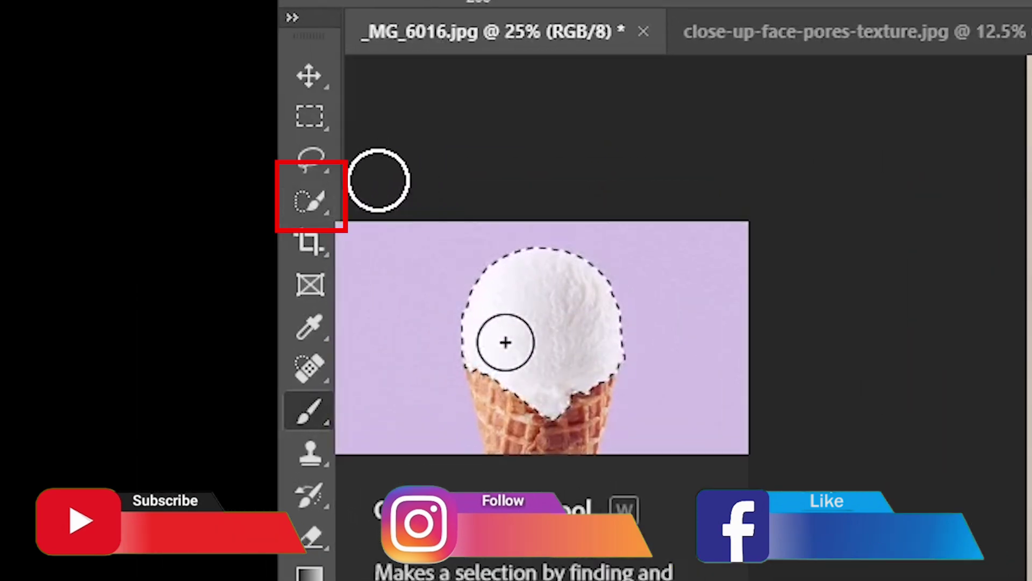
Step: Switch to the Object Selection Tool and lasso the face from below the headwrap to the chin
right_click(337, 212)
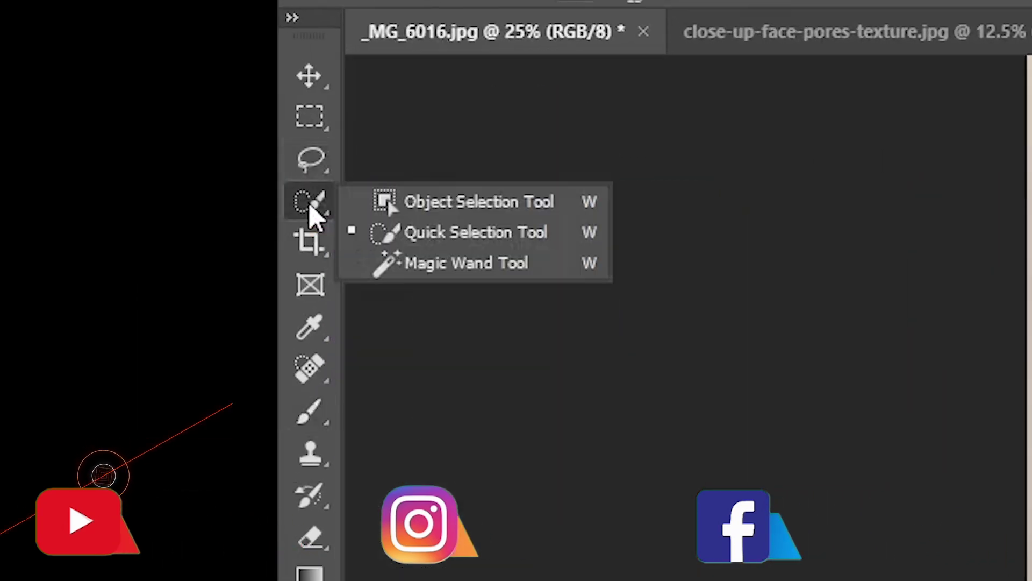
click(427, 204)
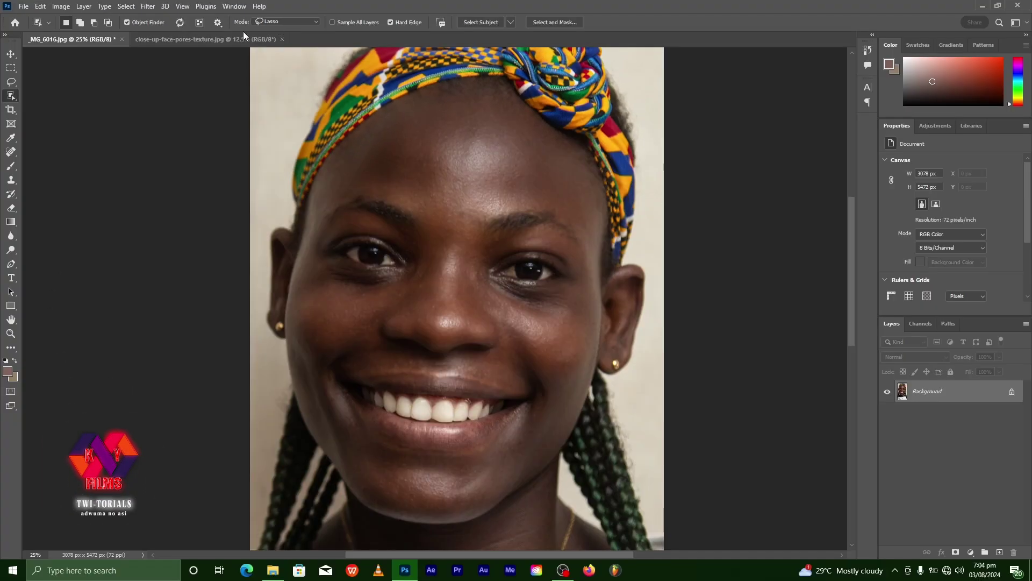
drag(282, 213, 610, 318)
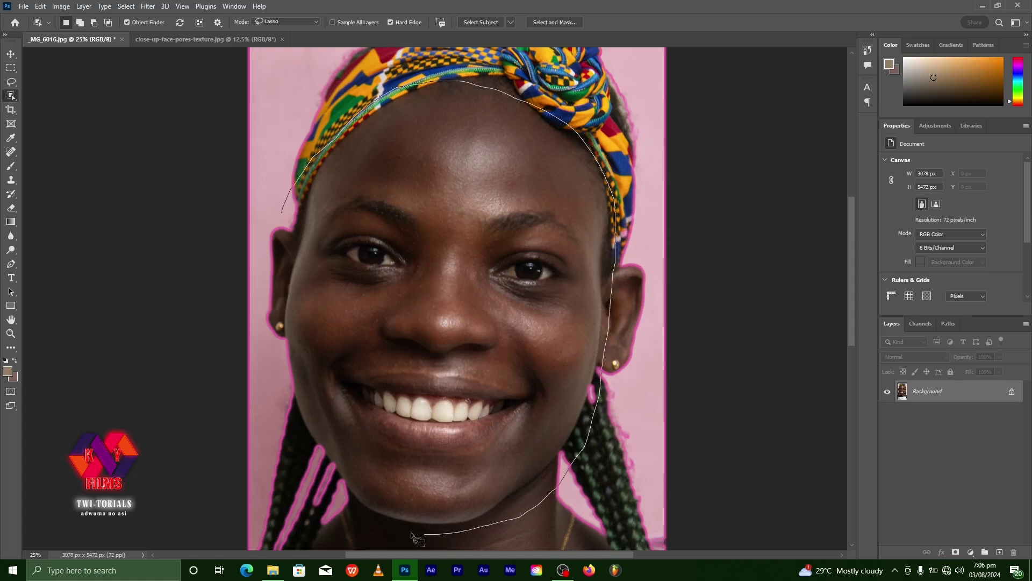
drag(291, 231, 285, 213)
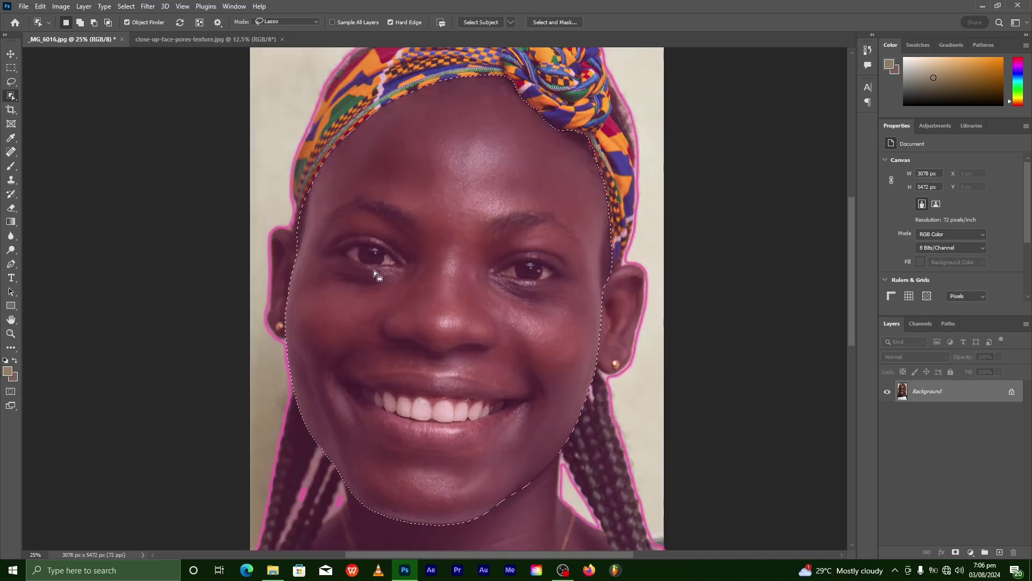
click(127, 6)
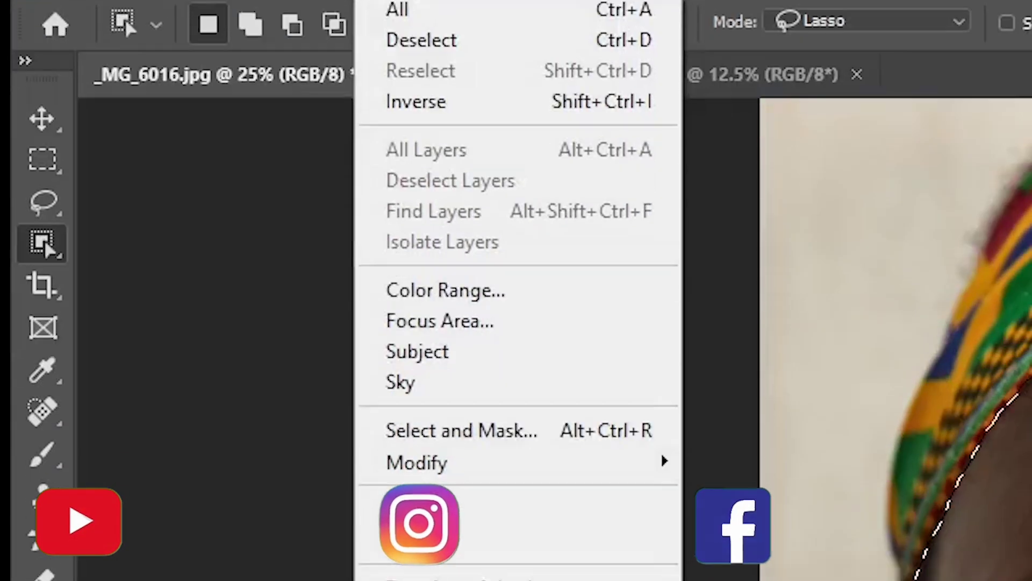
mouse_move(416, 462)
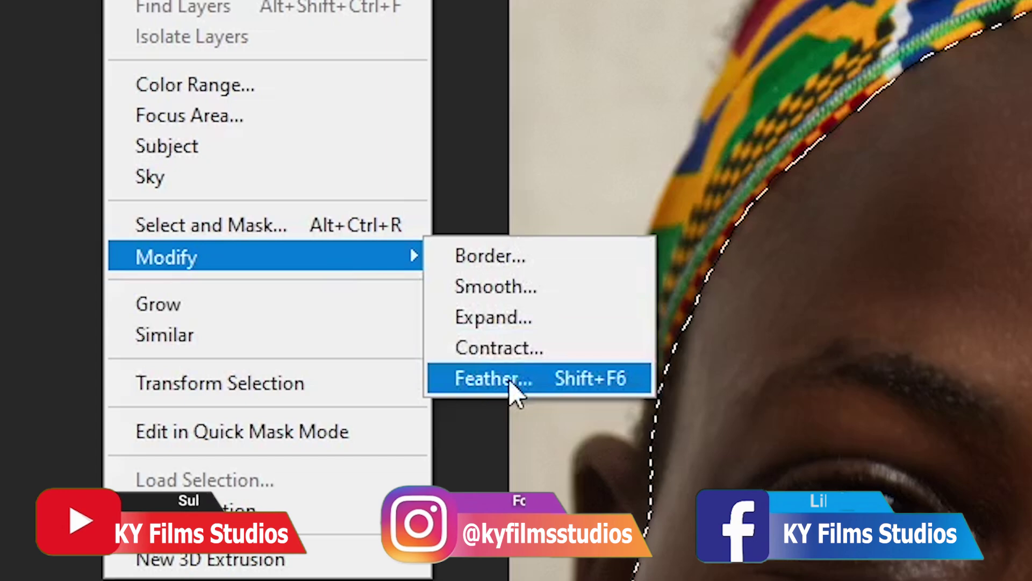
Step: Feather the face selection by 10 px, copy it to Layer 1 with Ctrl+J, and hide Background
click(509, 380)
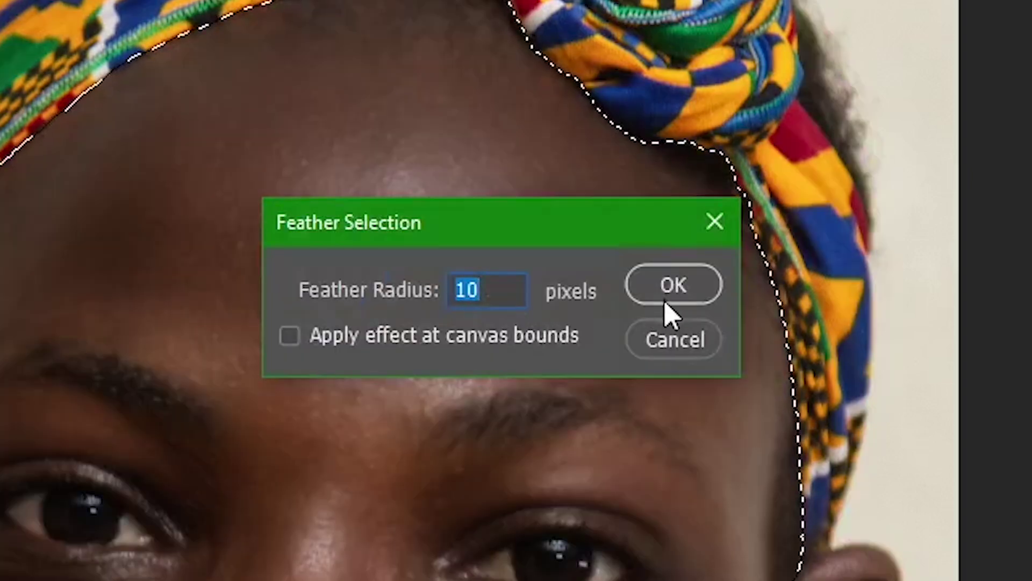
click(670, 300)
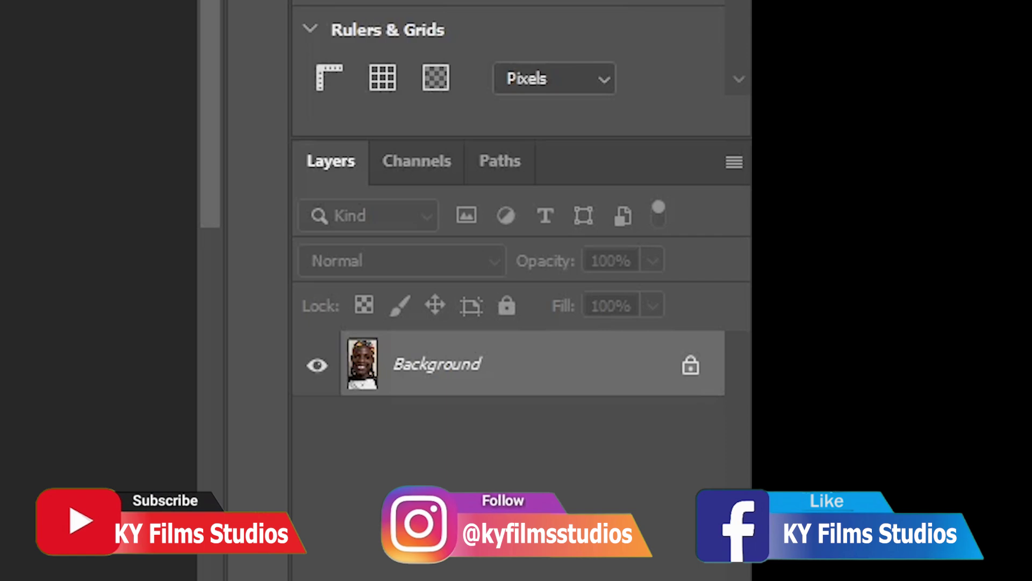
key(ctrl+j)
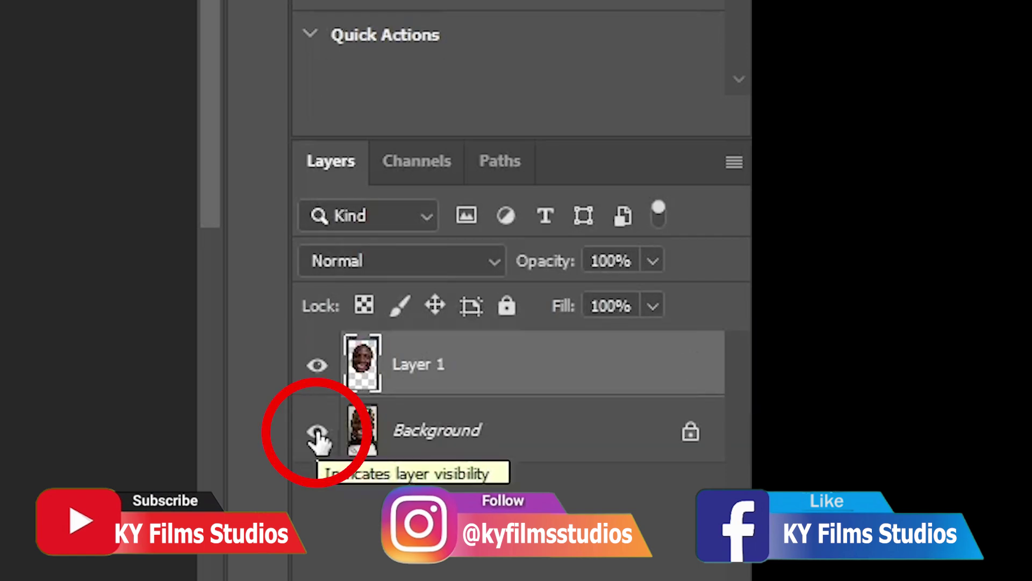
click(318, 432)
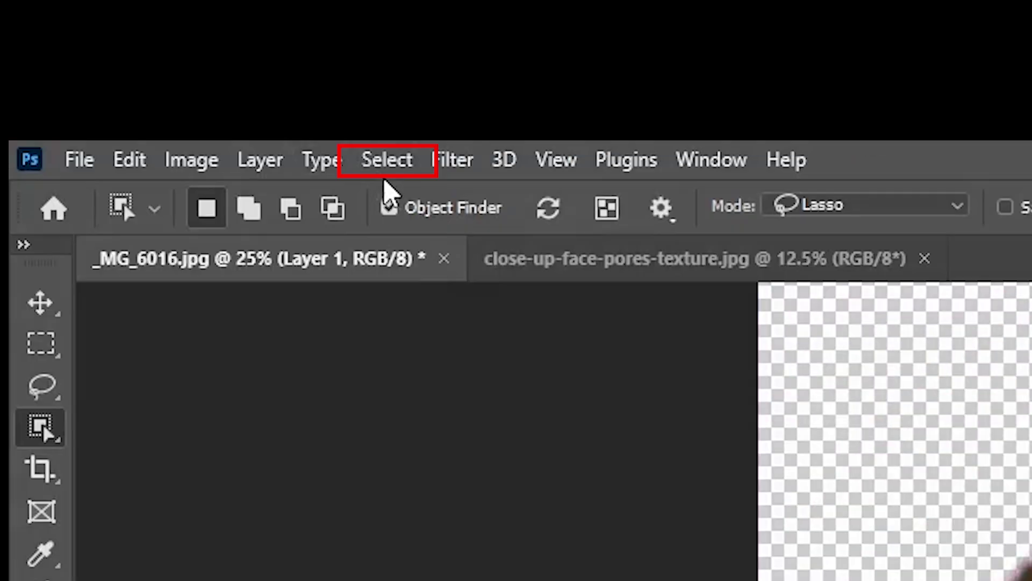
Step: Select the face's skin tones with Color Range, adding samples from the cheeks and forehead
click(387, 161)
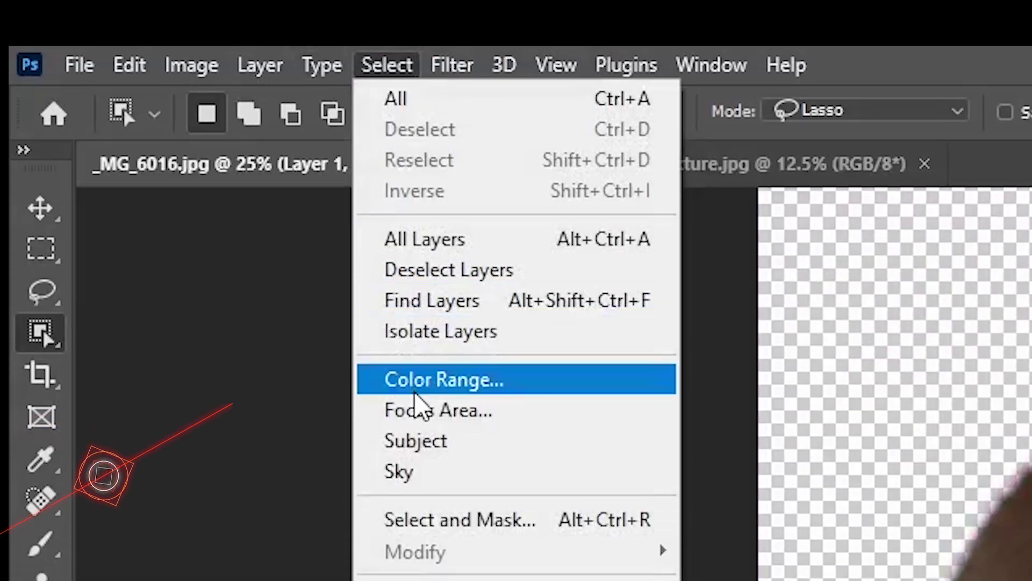
click(425, 474)
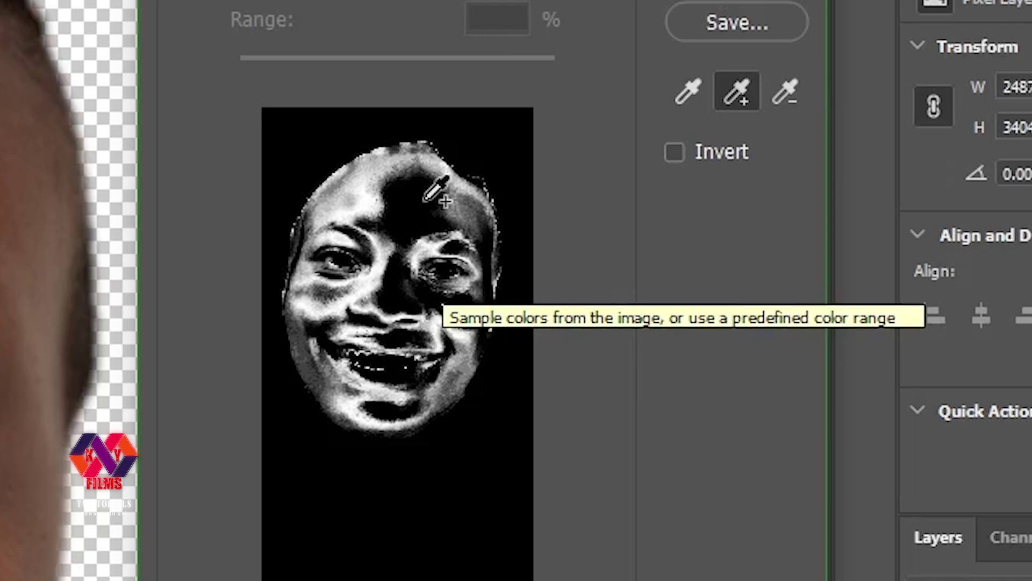
click(425, 199)
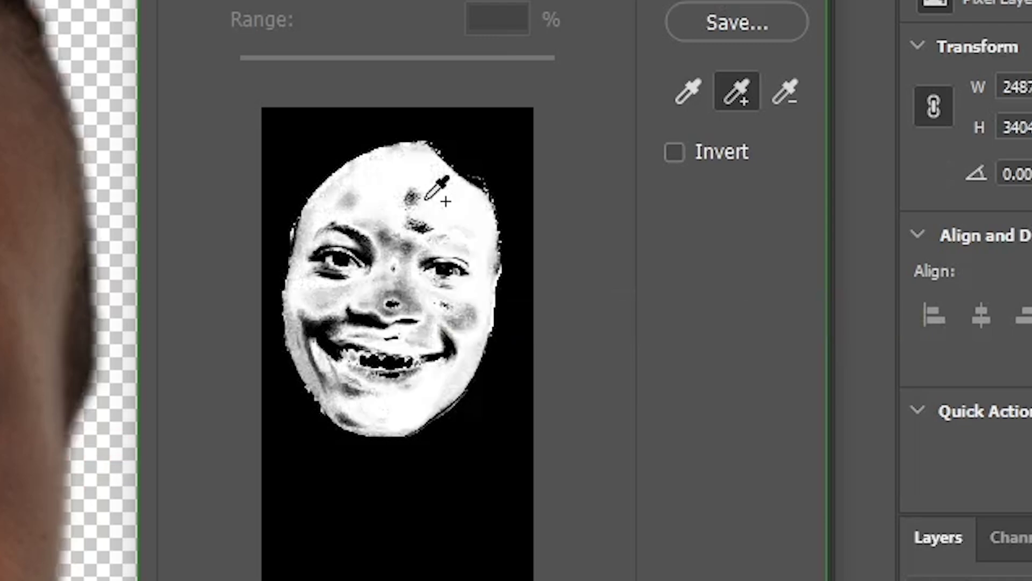
click(344, 324)
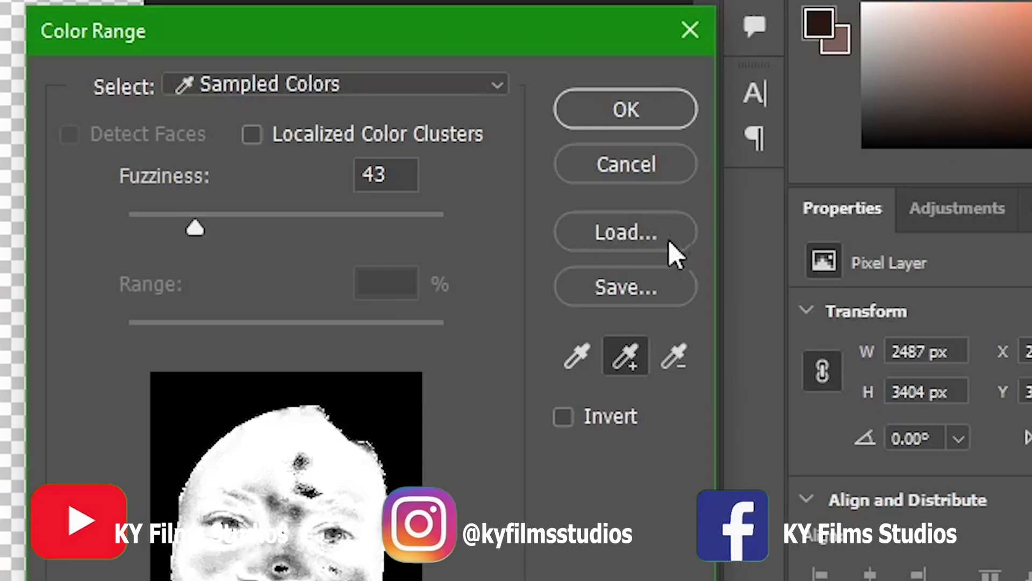
key(Return)
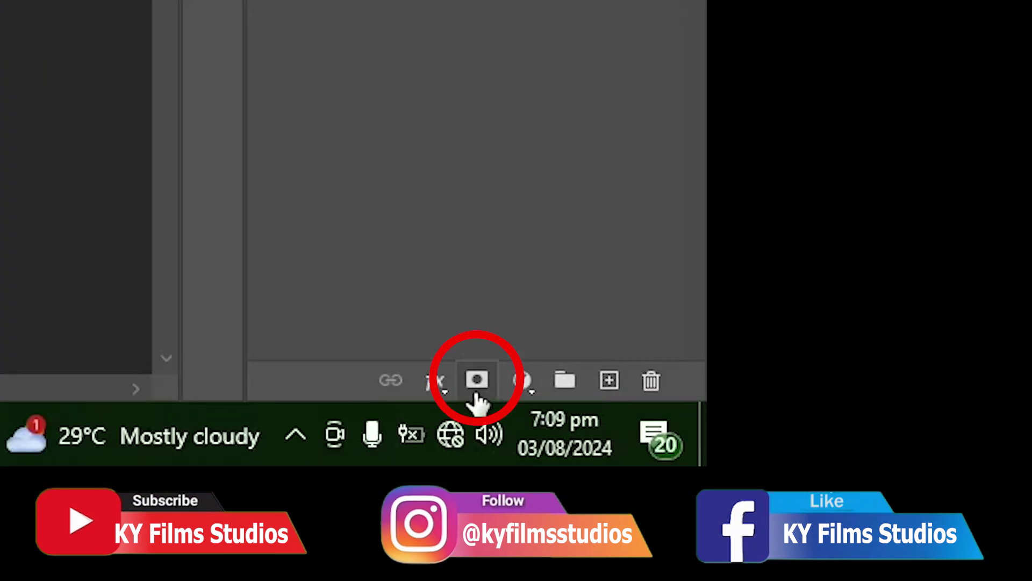
Step: Mask Layer 1 with the skin selection and paint white over gaps on cheeks, nose and forehead
click(477, 395)
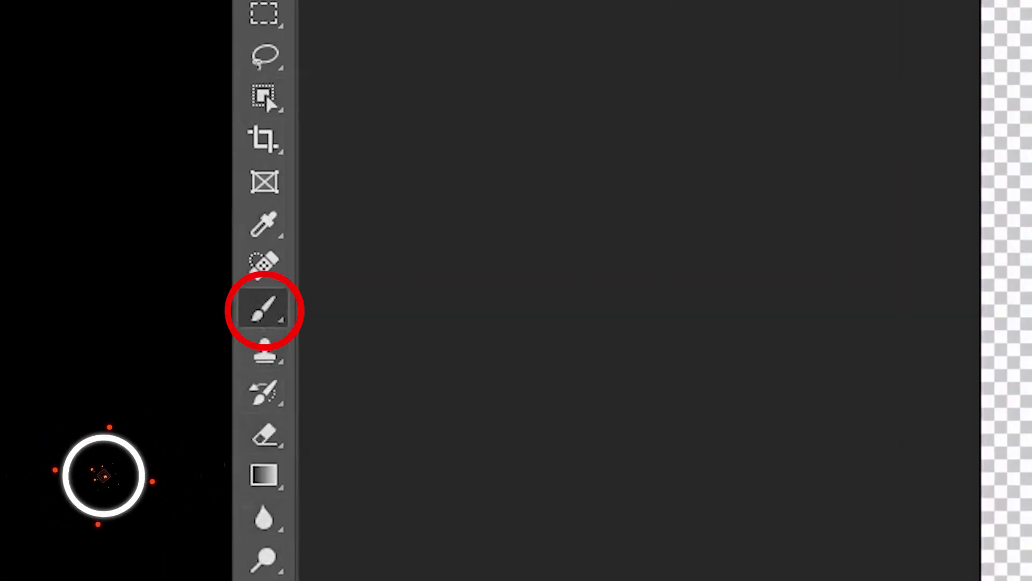
click(275, 260)
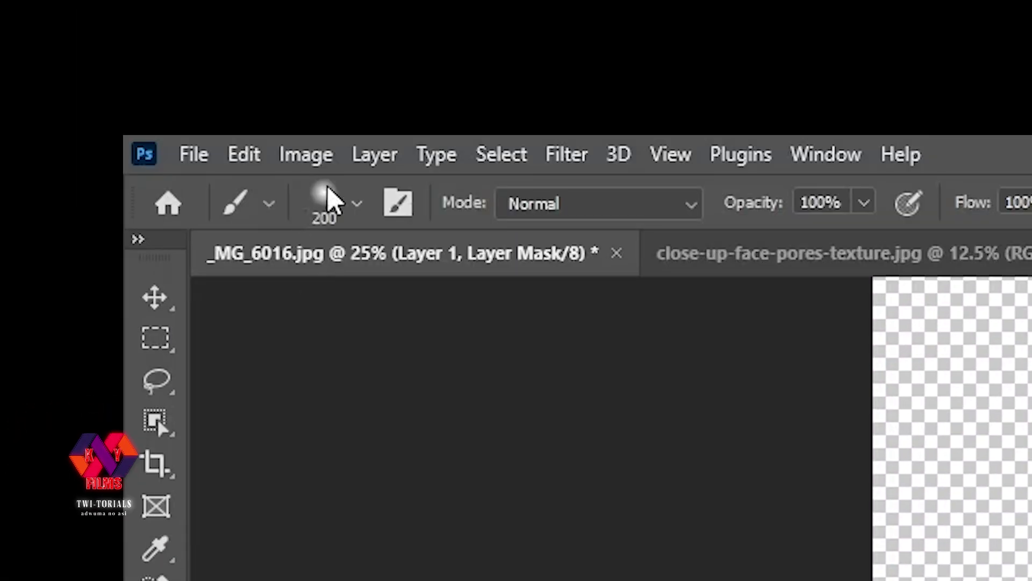
click(355, 204)
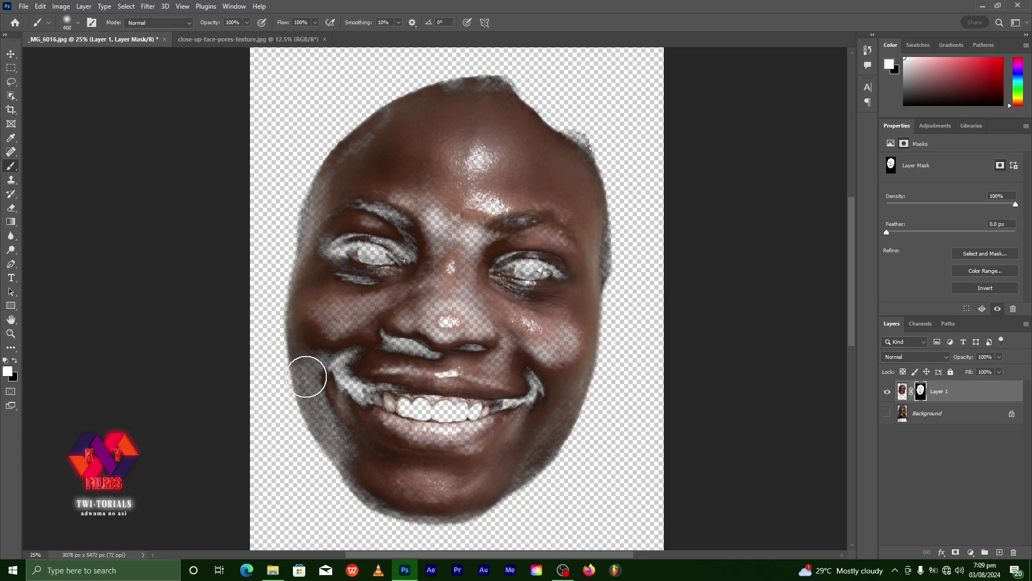
mouse_move(306, 377)
mouse_down()
mouse_move(424, 202)
mouse_move(387, 307)
mouse_move(302, 220)
mouse_up()
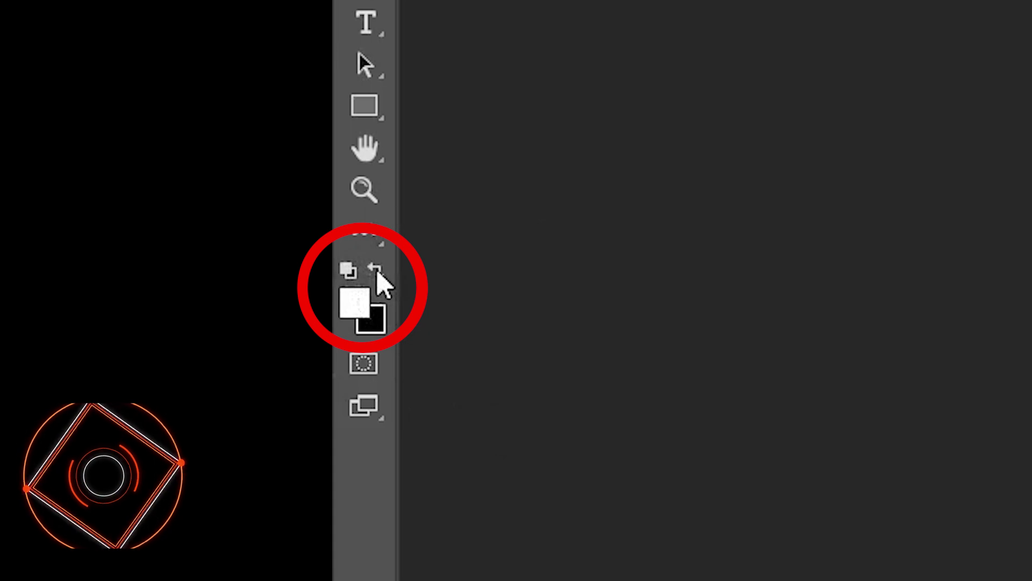
Step: Restore black as foreground, then add a Solid Color fill layer in mid-grey 808080
click(377, 272)
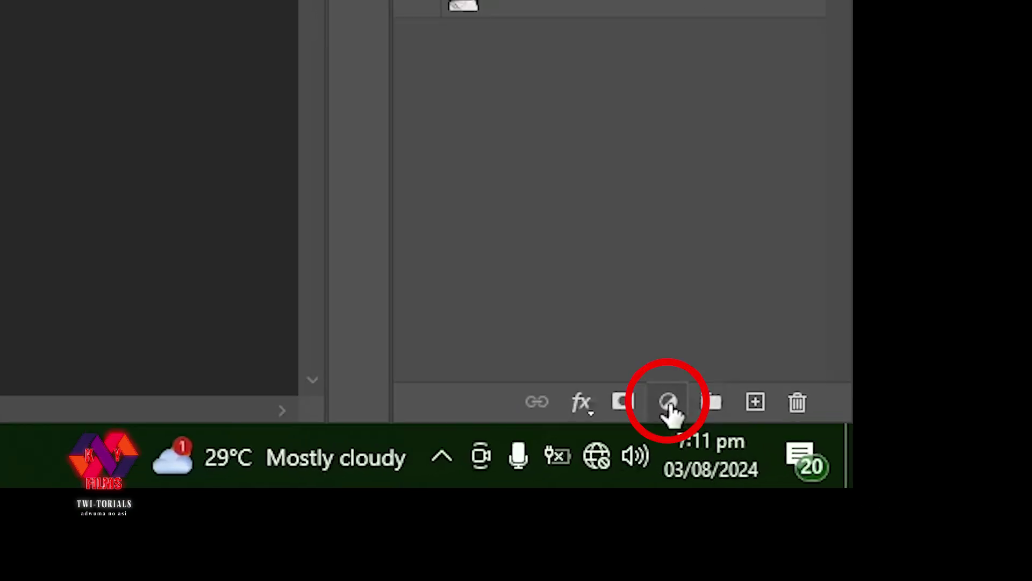
click(670, 411)
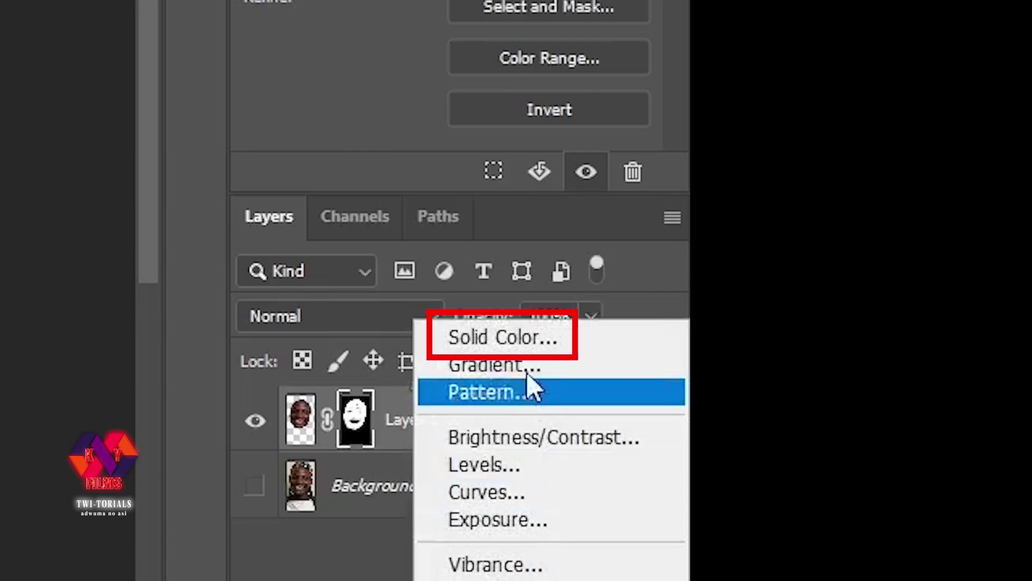
click(495, 336)
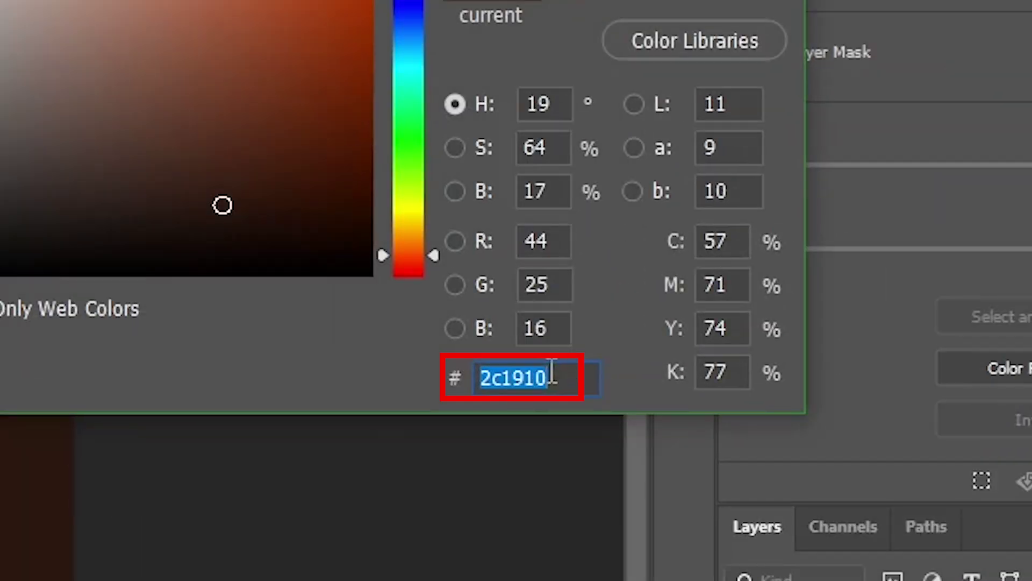
text(808)
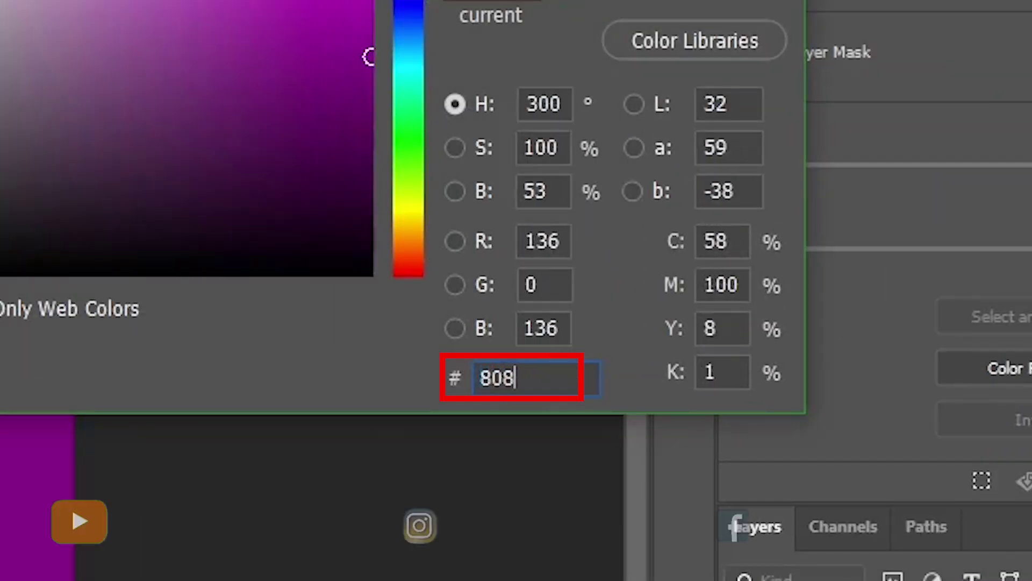
text(080)
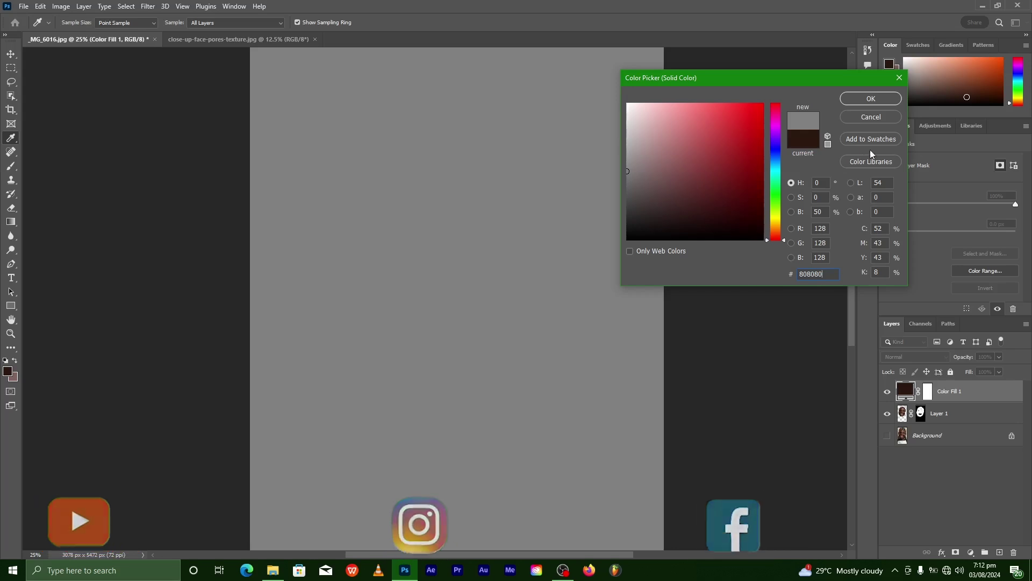
click(892, 101)
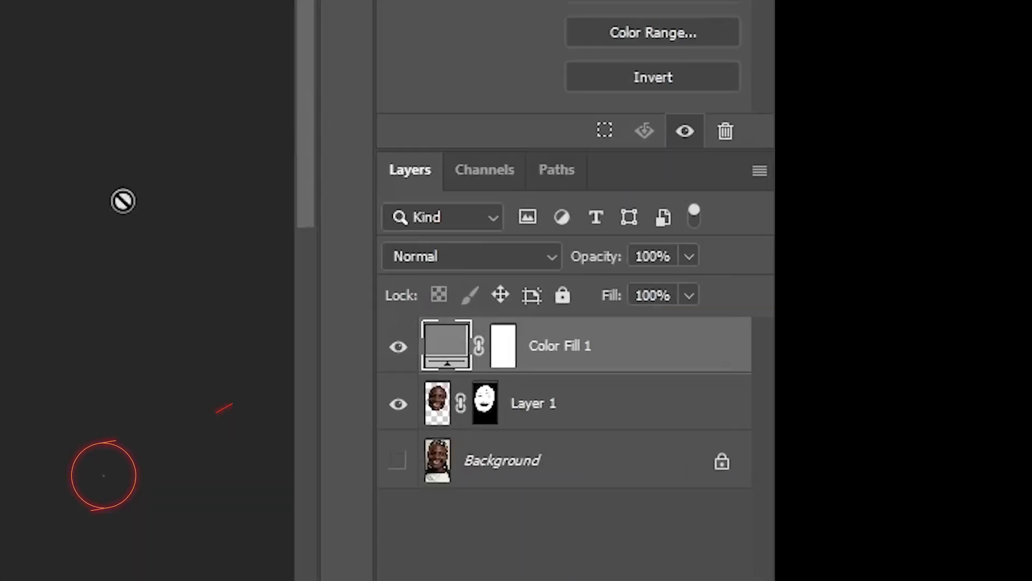
Step: Convert Color Fill 1 to a smart object and set its blend mode to Overlay
right_click(980, 392)
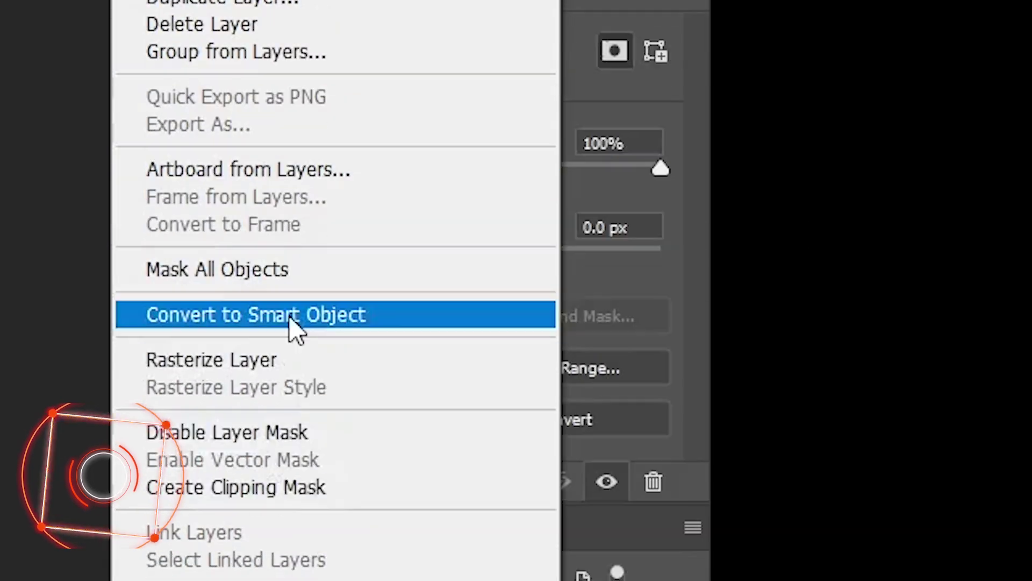
click(291, 320)
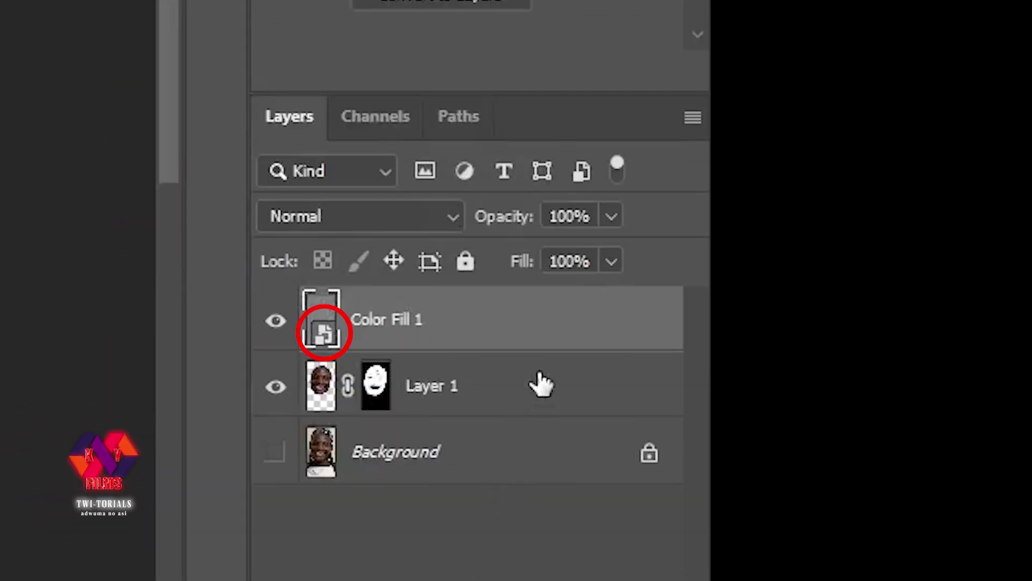
click(420, 218)
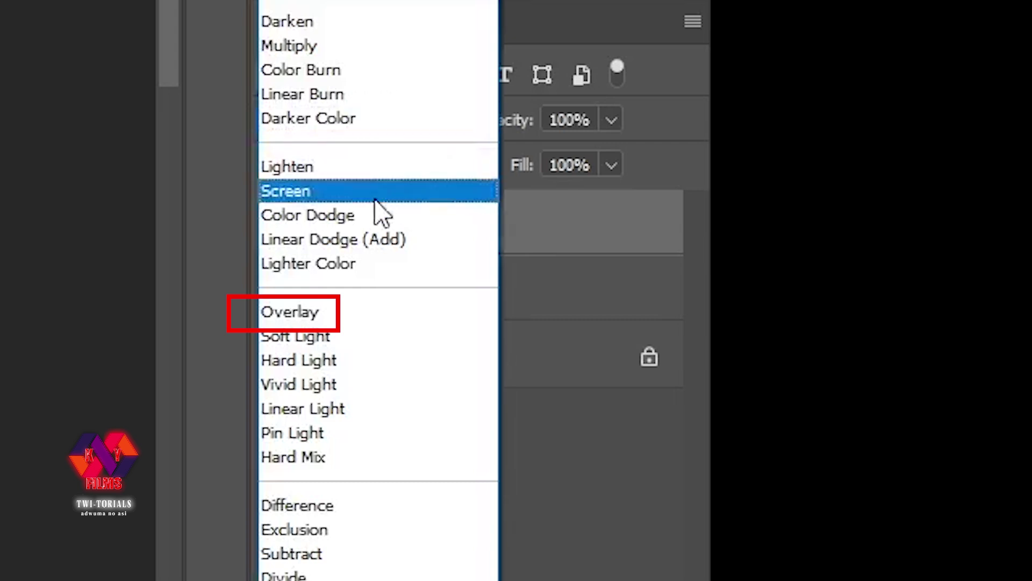
click(283, 315)
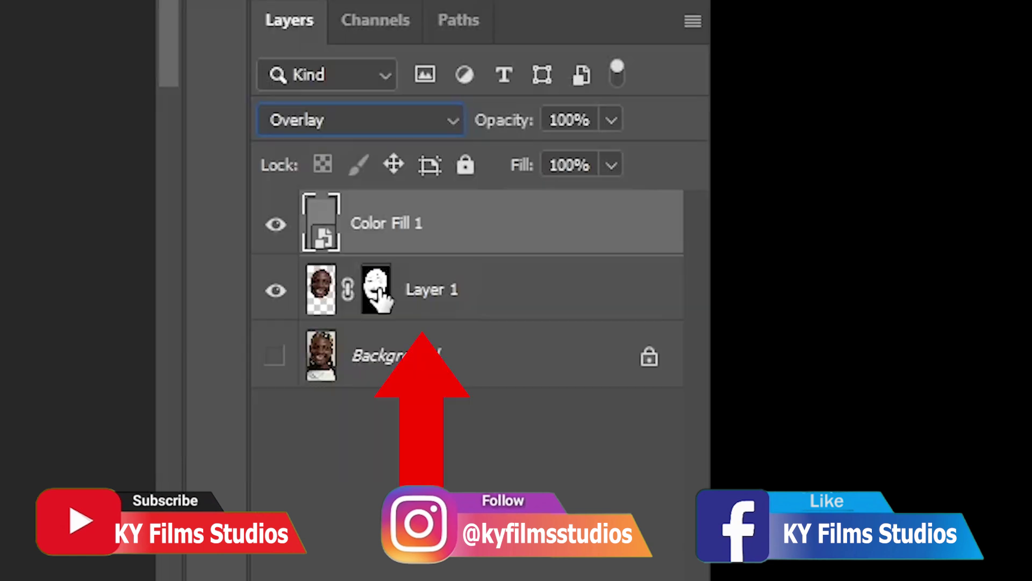
Step: Alt-drag Layer 1's mask onto Color Fill 1, then duplicate it as Color Fill 1 copy
drag(378, 290, 382, 231)
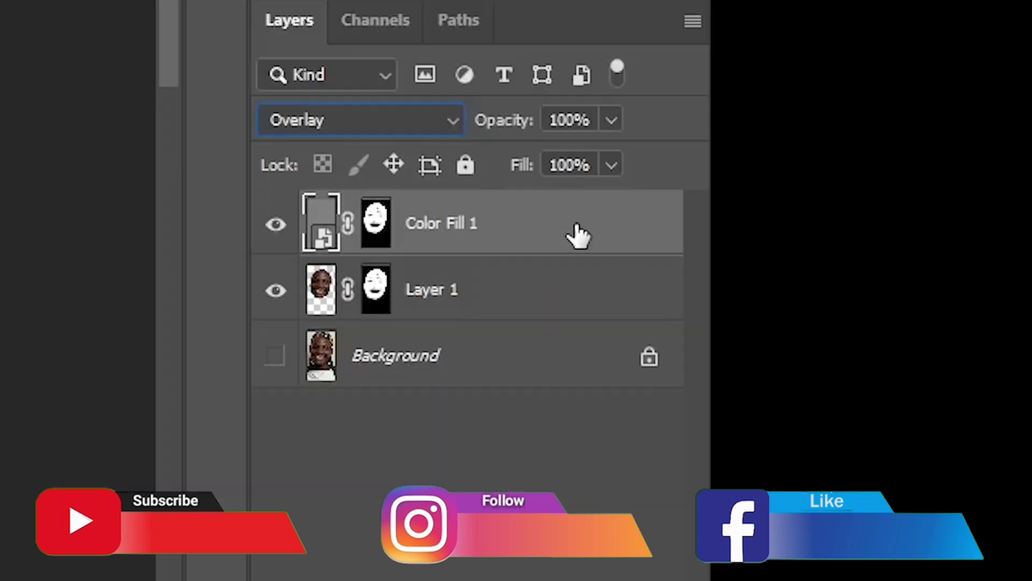
key(ctrl+j)
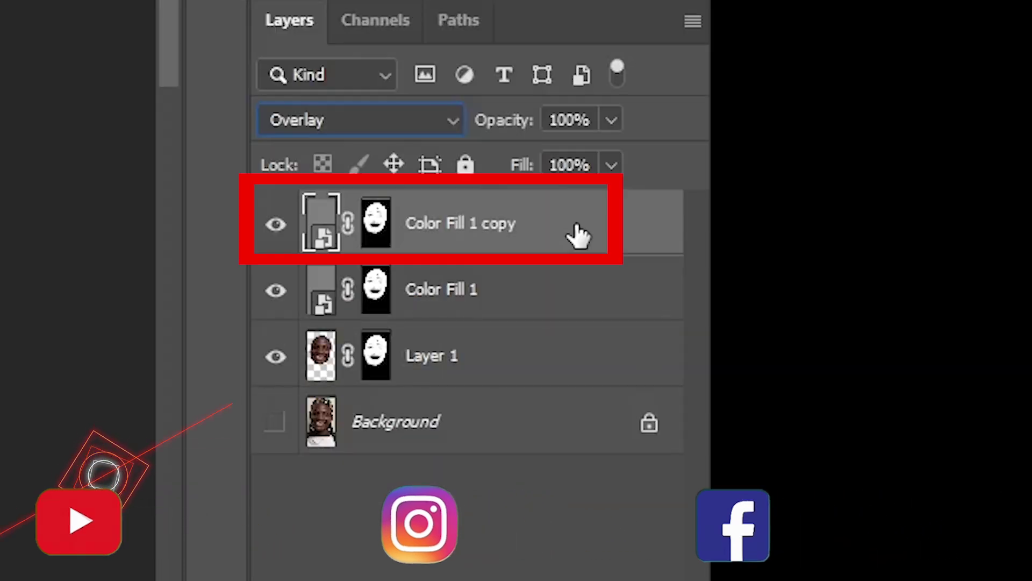
Step: Turn off visibility of the Color Fill 1 copy layer
click(276, 225)
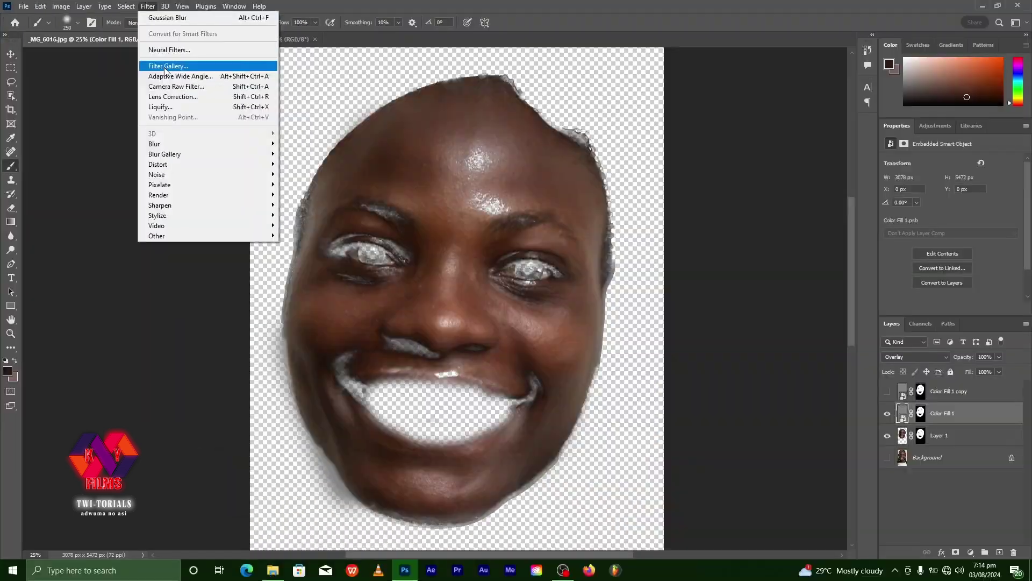
Step: Apply the Texturizer filter with Sandstone texture, 200% scaling, relief 16 and light from Top
click(376, 395)
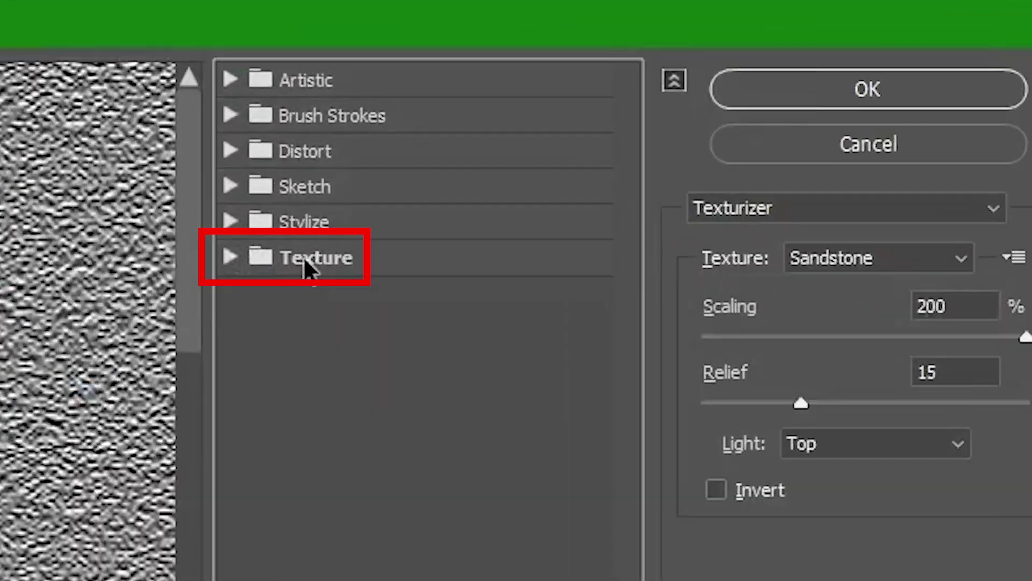
click(279, 263)
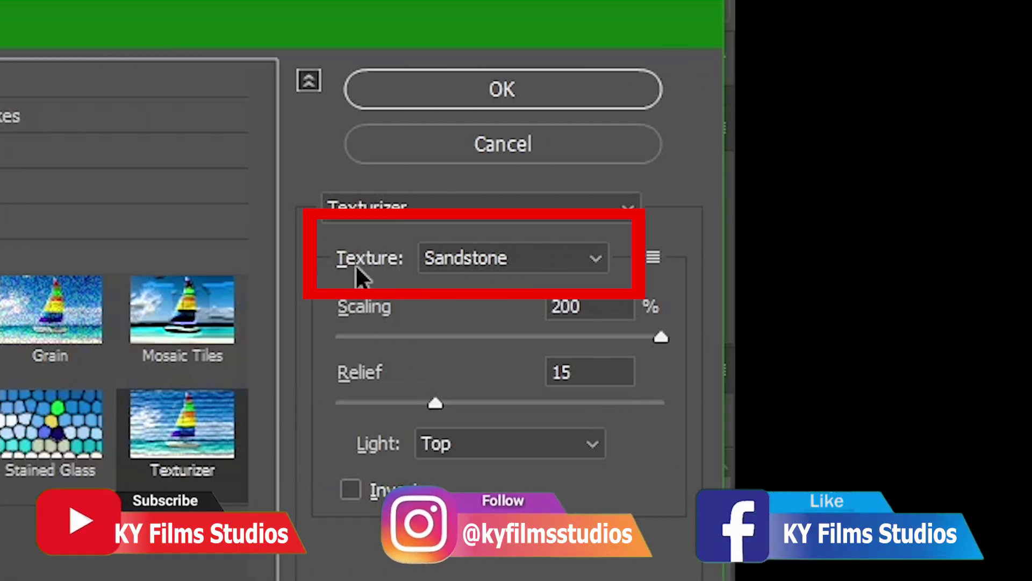
click(572, 257)
click(485, 362)
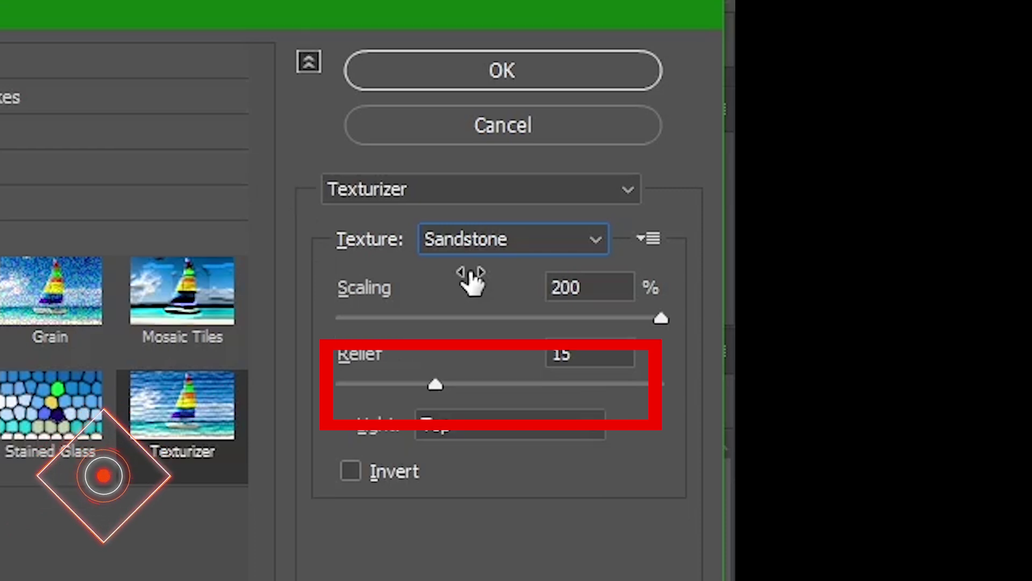
click(590, 186)
key(Up)
click(566, 261)
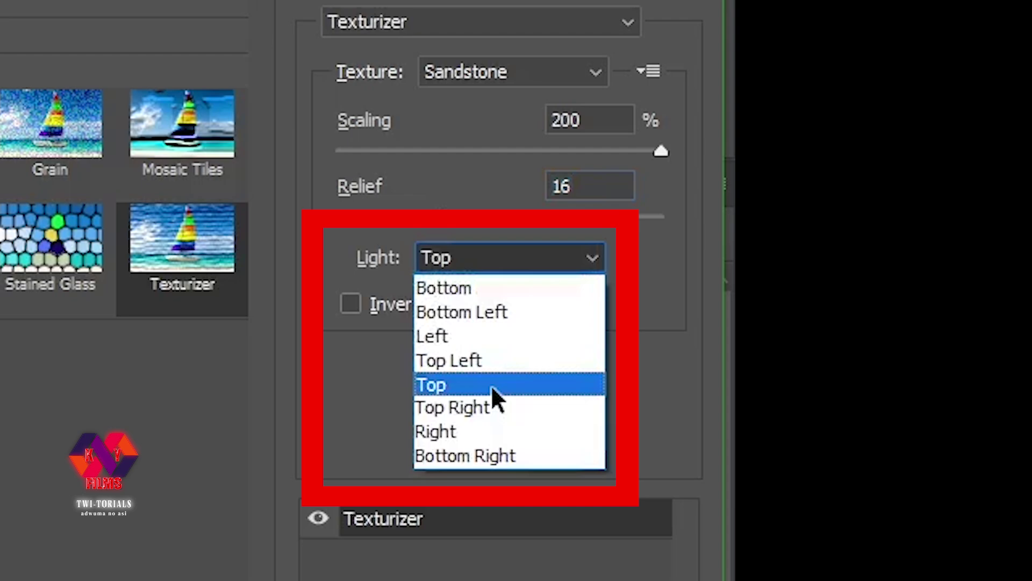
click(475, 264)
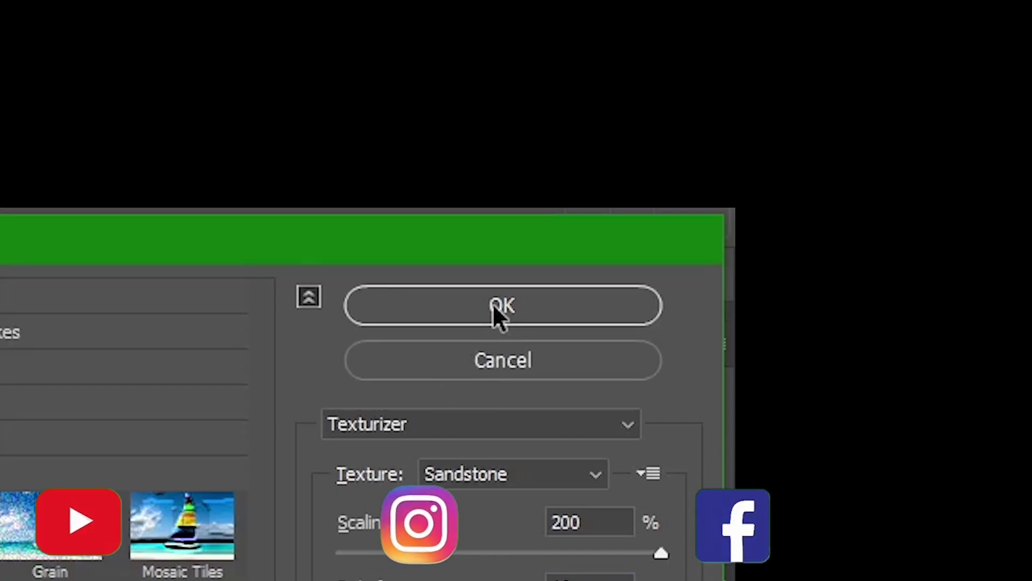
click(494, 304)
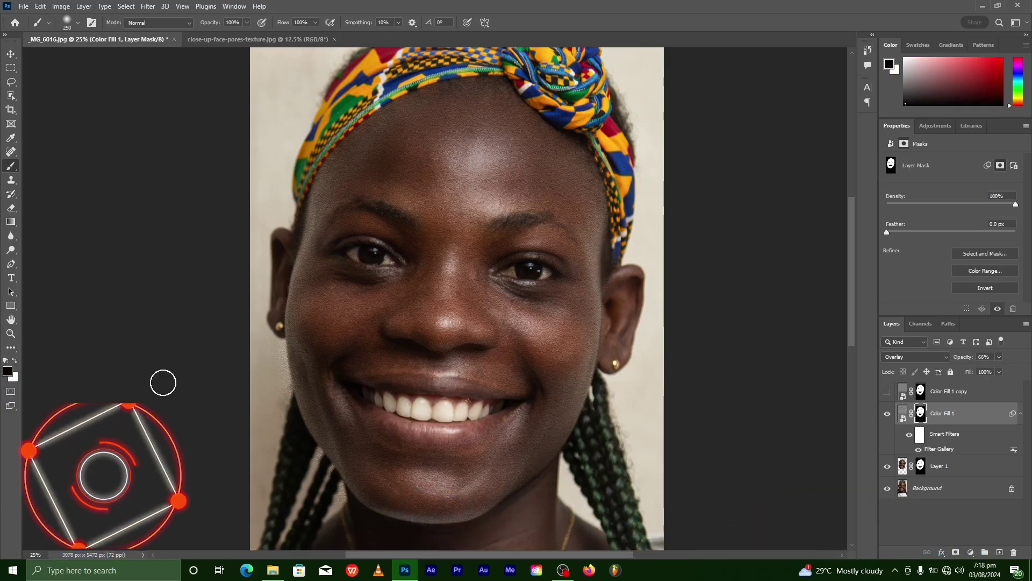
Step: Enlarge the brush with the ] key to paint the mask
key(bracketright)
key(bracketright)
key(bracketright)
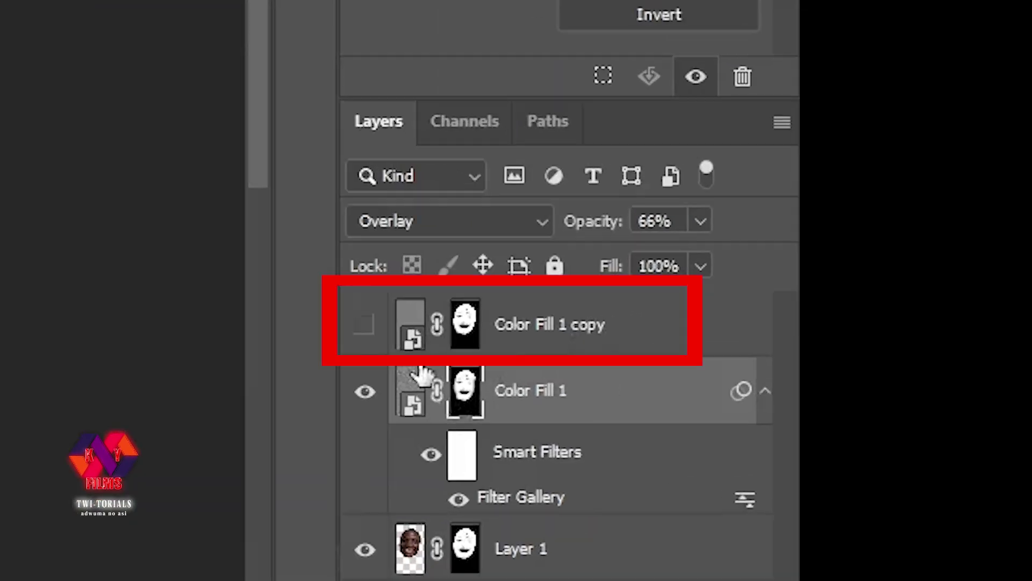
Step: Show Color Fill 1 copy and apply monochromatic Add Noise at about 15.84%
click(659, 333)
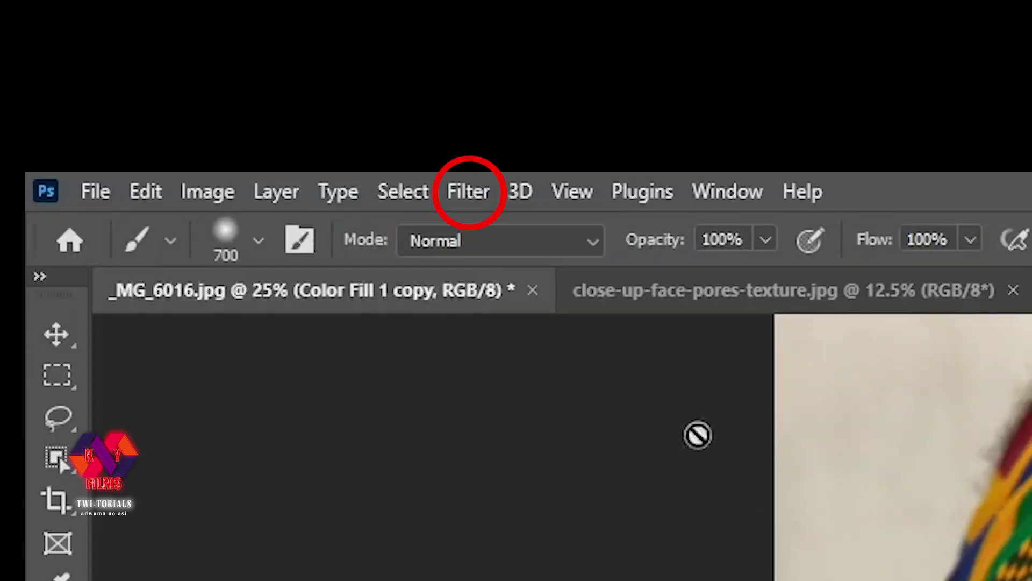
click(468, 192)
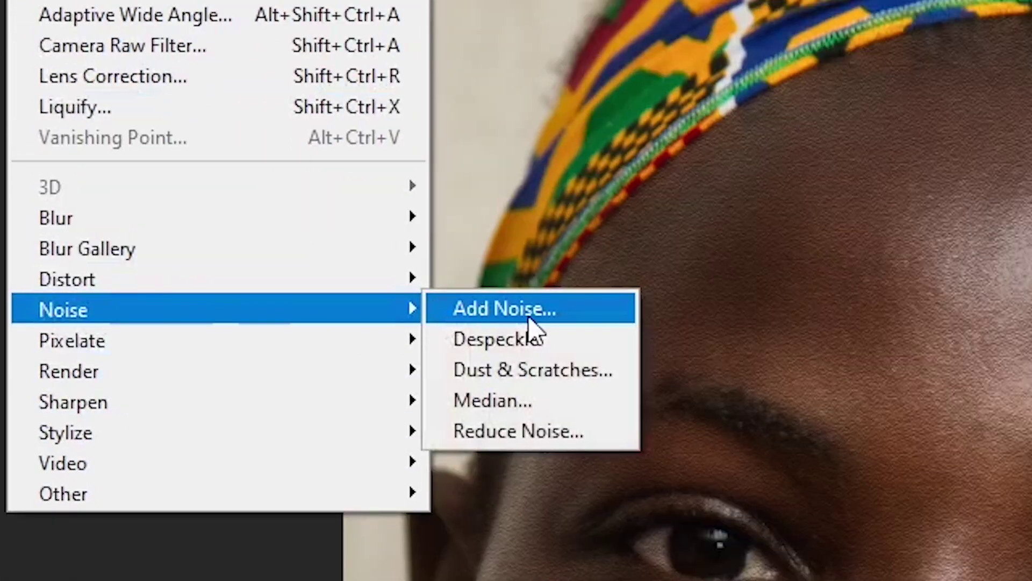
mouse_move(495, 310)
click(951, 311)
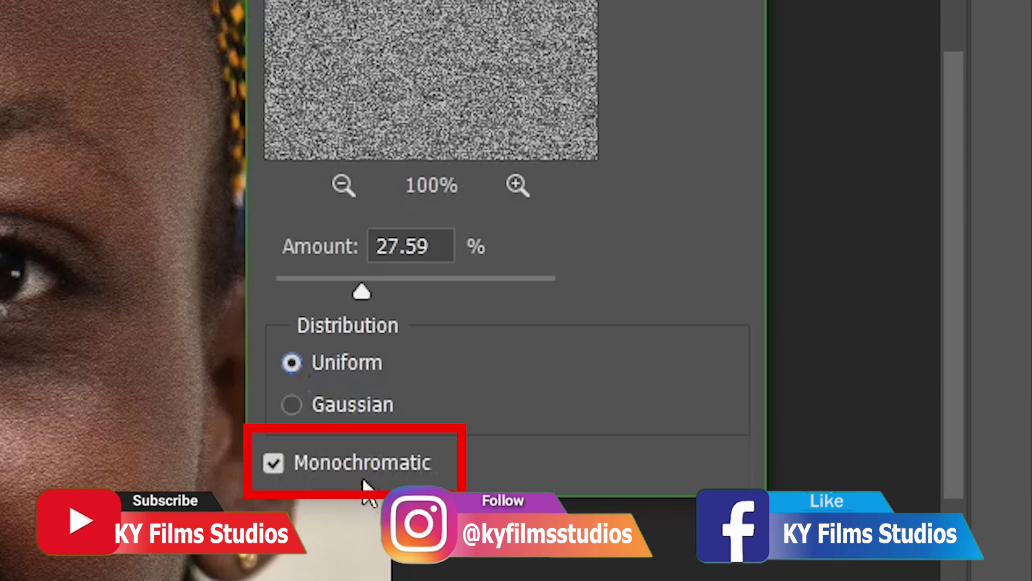
click(274, 466)
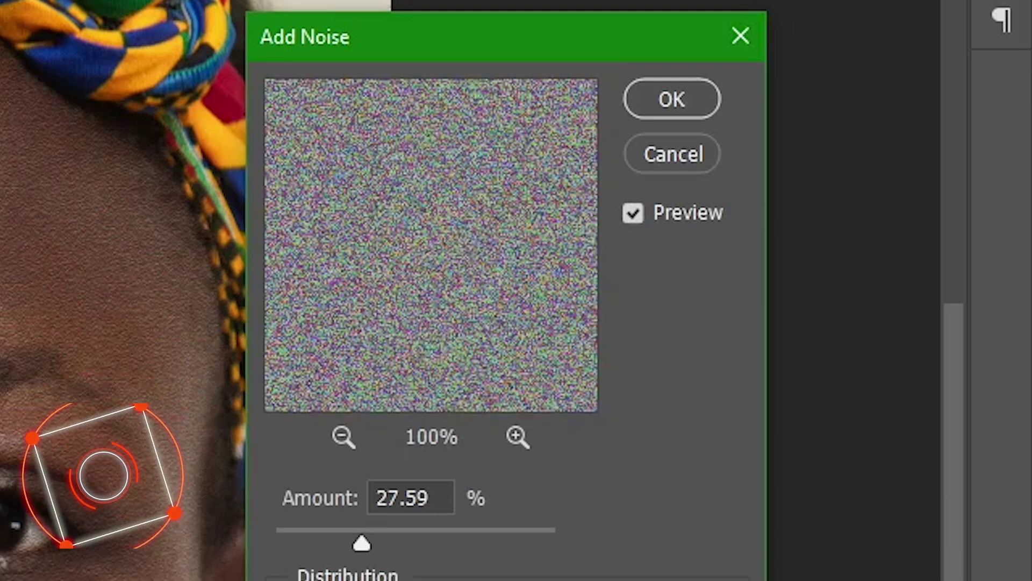
click(274, 455)
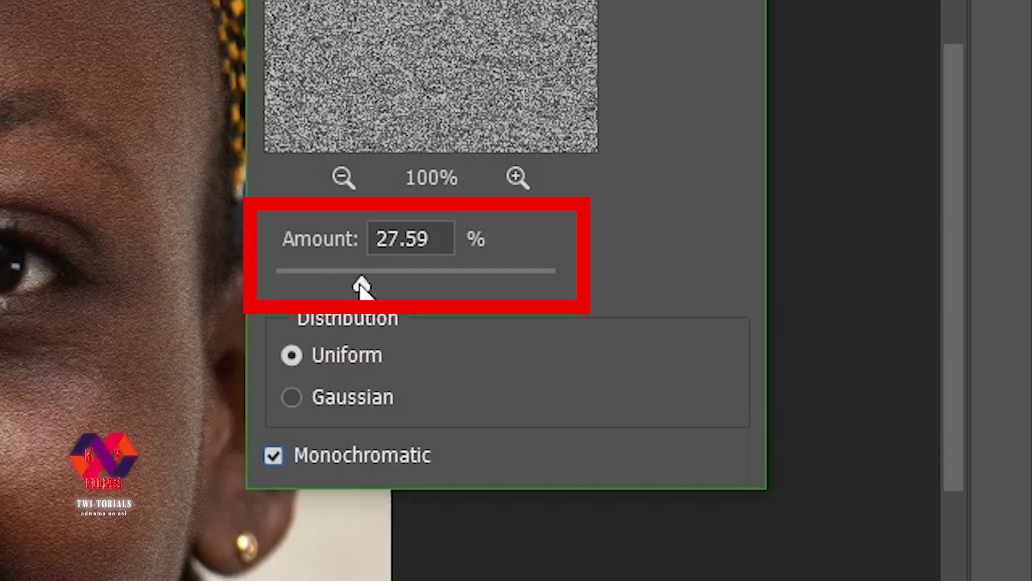
drag(362, 288, 327, 287)
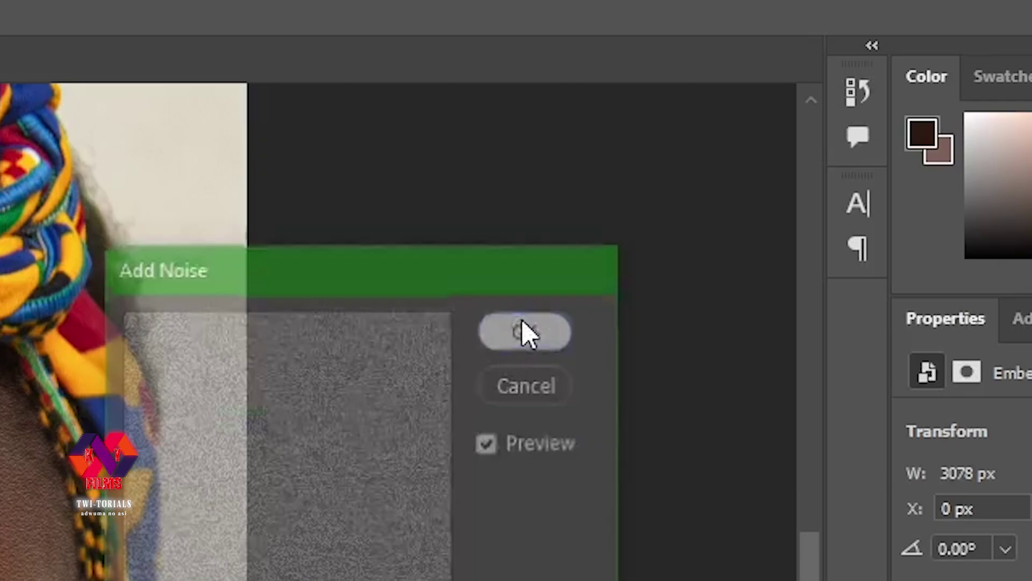
click(527, 330)
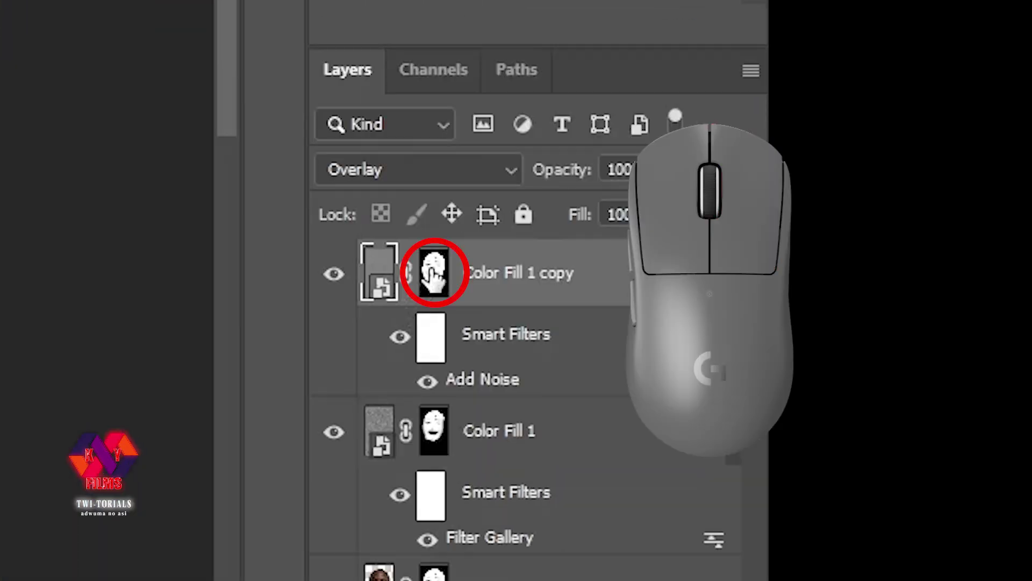
Step: Delete Color Fill 1 copy's mask and copy Color Fill 1's face mask onto it
right_click(432, 271)
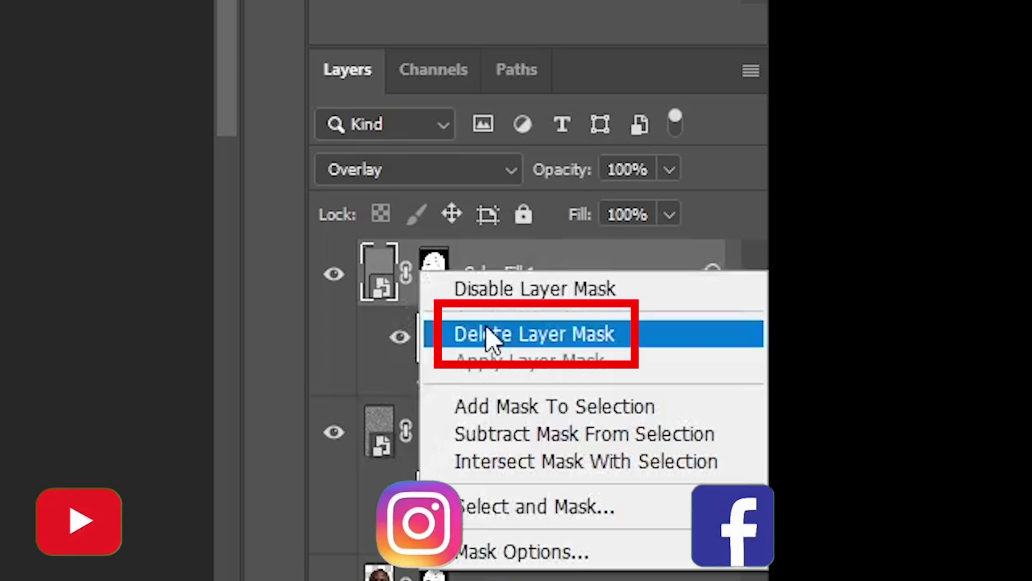
click(491, 338)
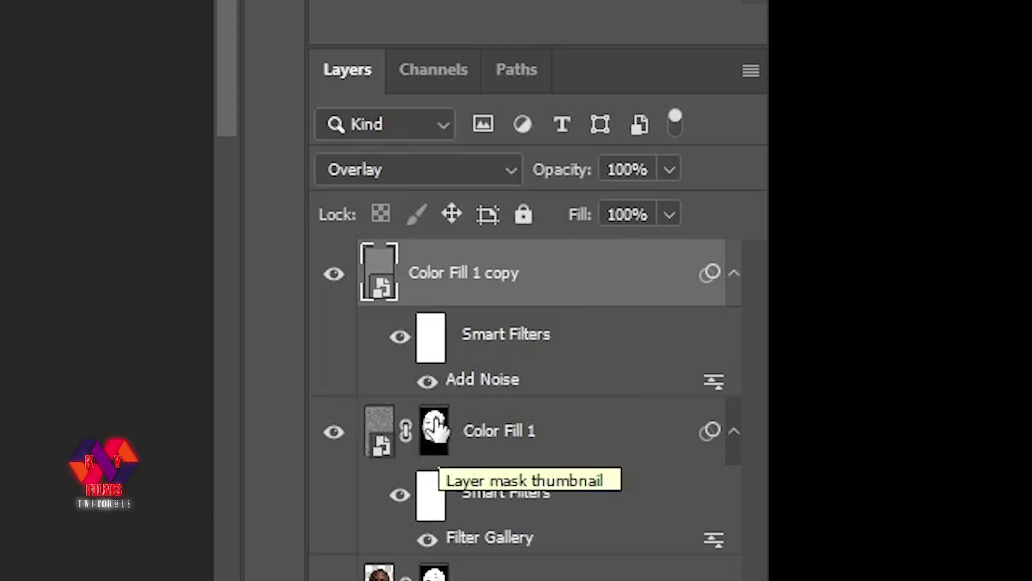
click(434, 428)
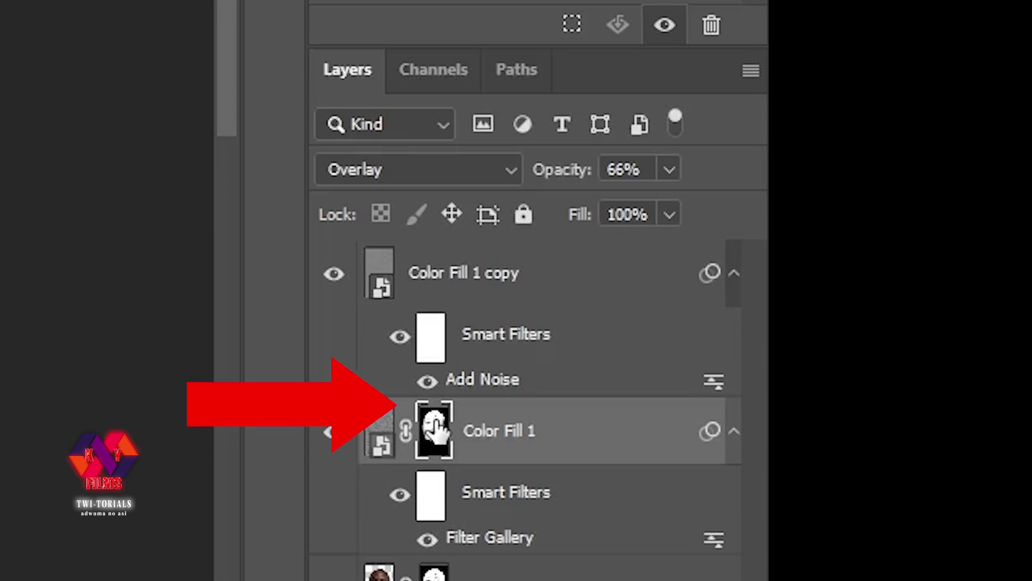
drag(434, 427, 459, 276)
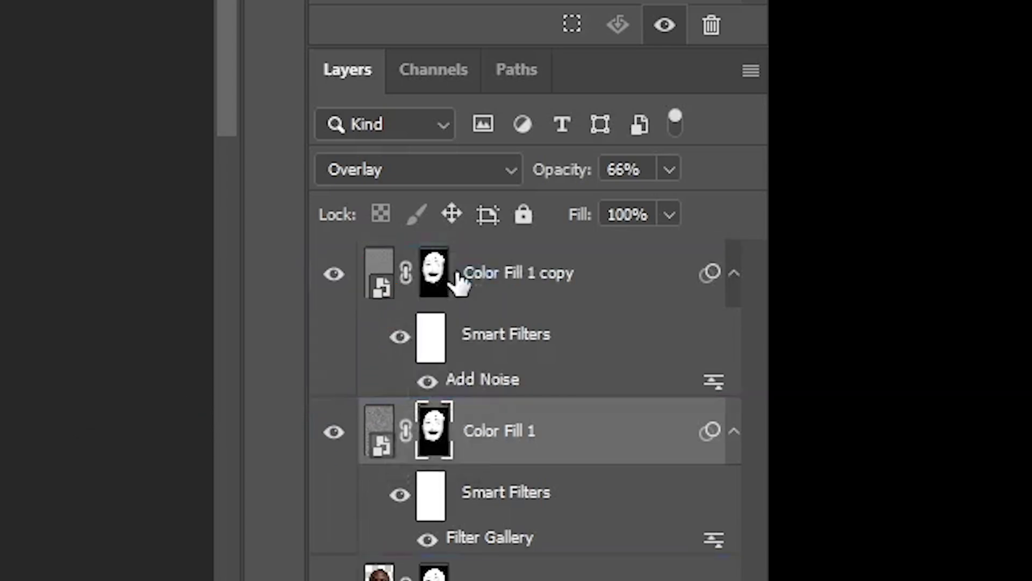